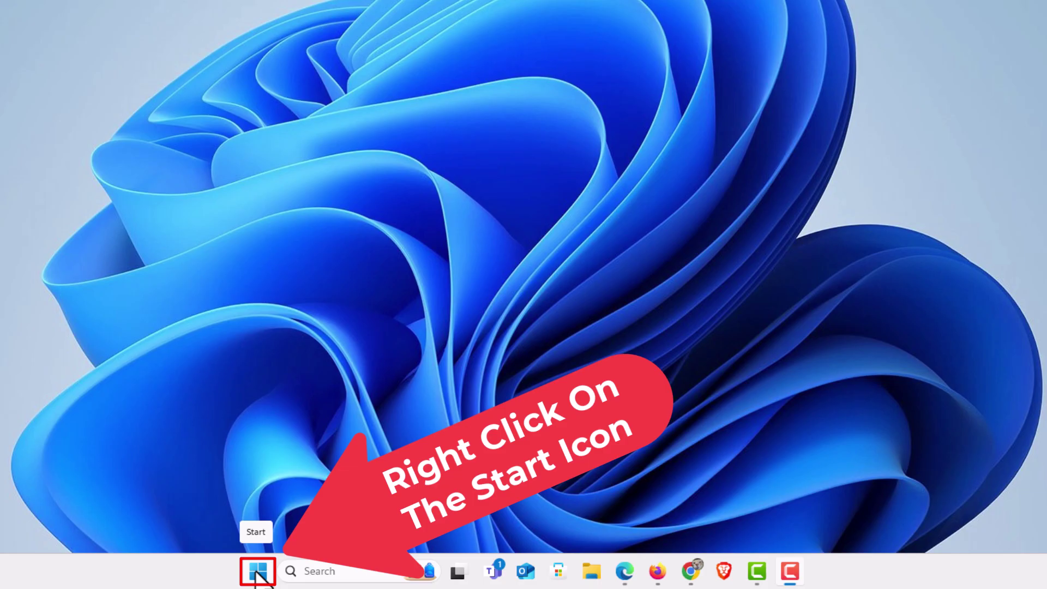
# Step: Launch Settings from the Start button's right-click quick-access menu
pyautogui.rightClick(257, 575)
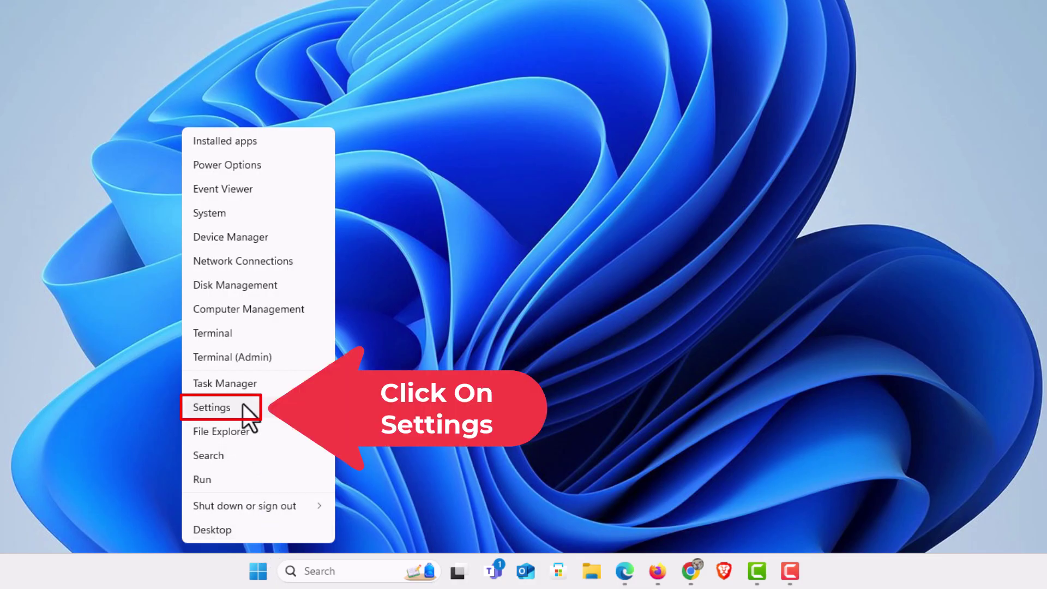
pyautogui.click(243, 407)
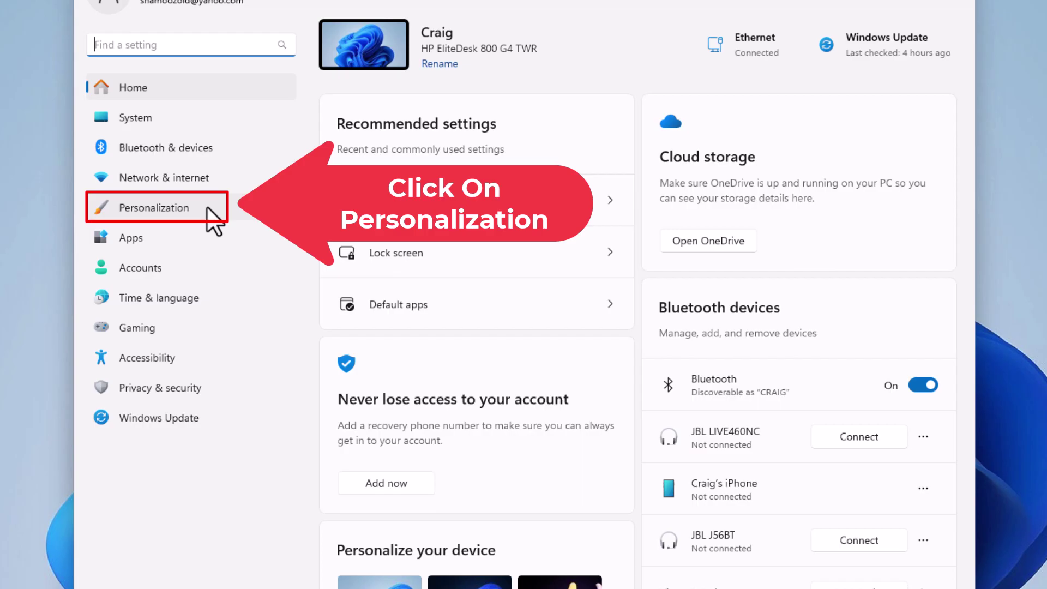
# Step: Go to the Personalization section of Settings
pyautogui.click(215, 219)
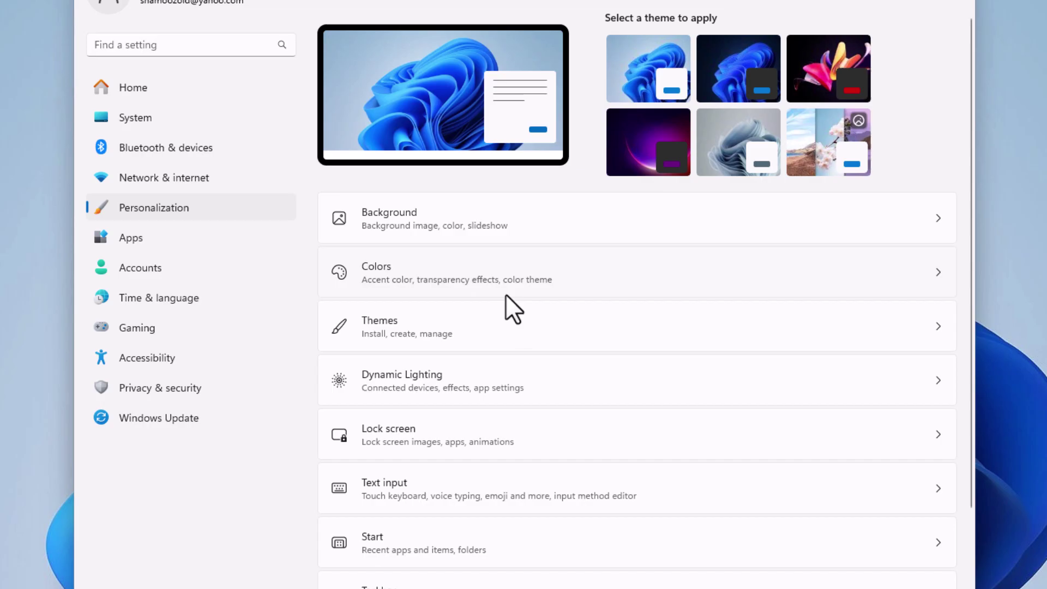
pyautogui.scroll(-3, 507, 299)
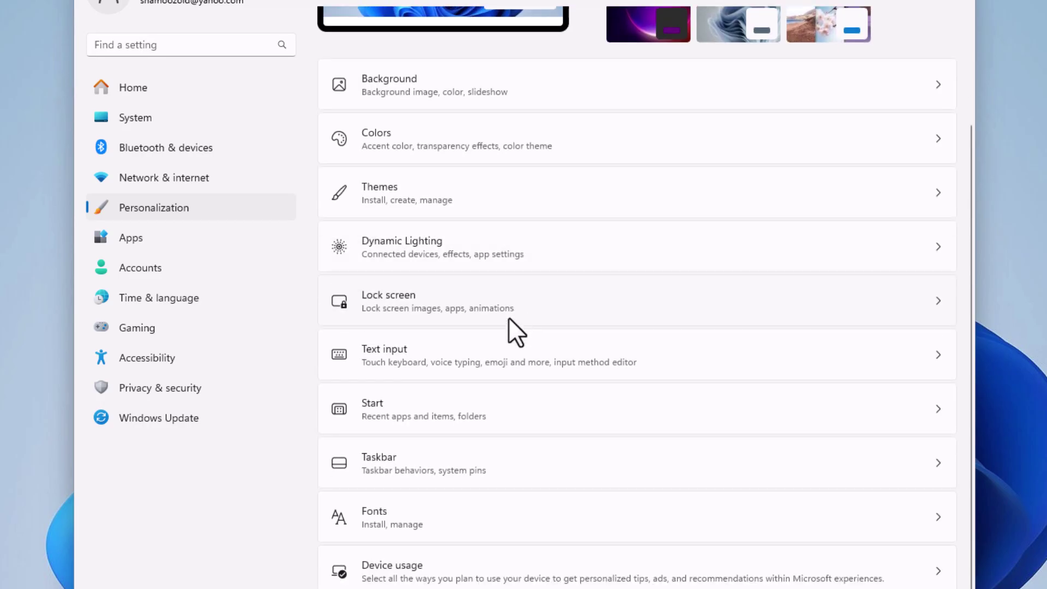
# Step: Open the Taskbar page and expand its Taskbar behaviors section
pyautogui.click(511, 466)
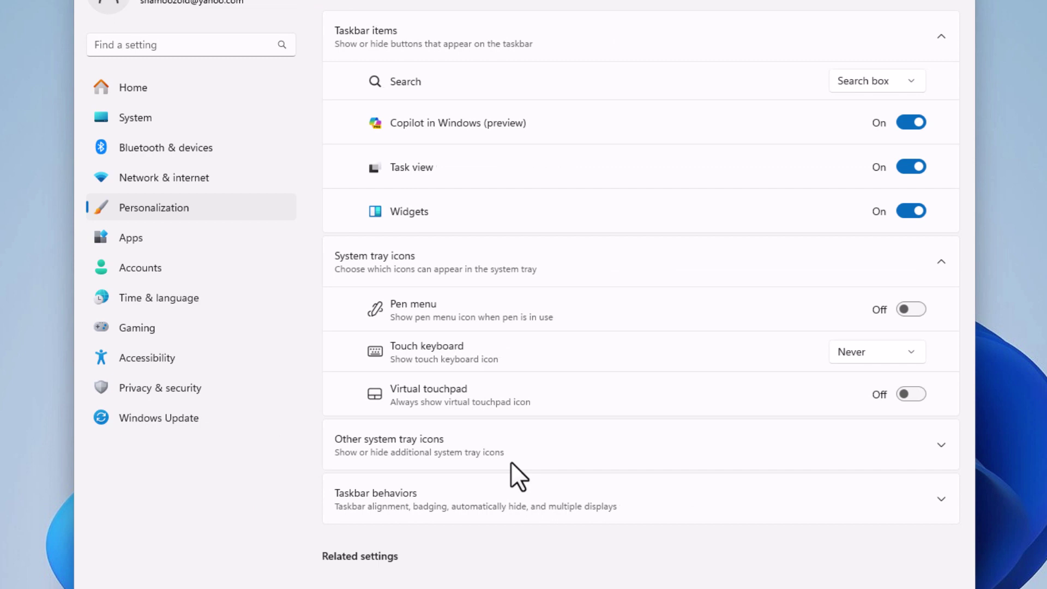
pyautogui.scroll(-2, 510, 461)
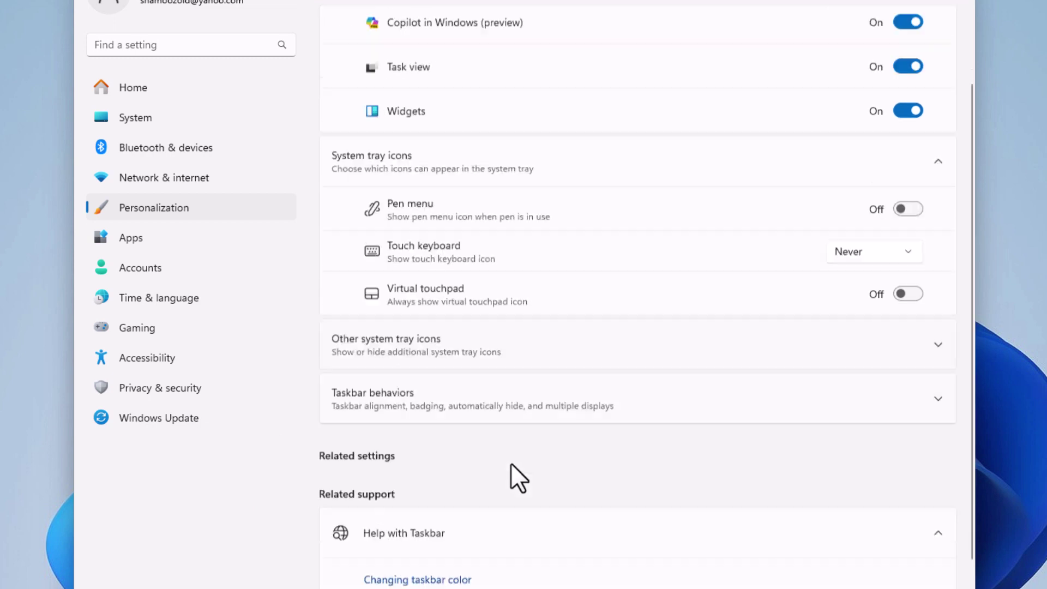
pyautogui.scroll(-1, 510, 462)
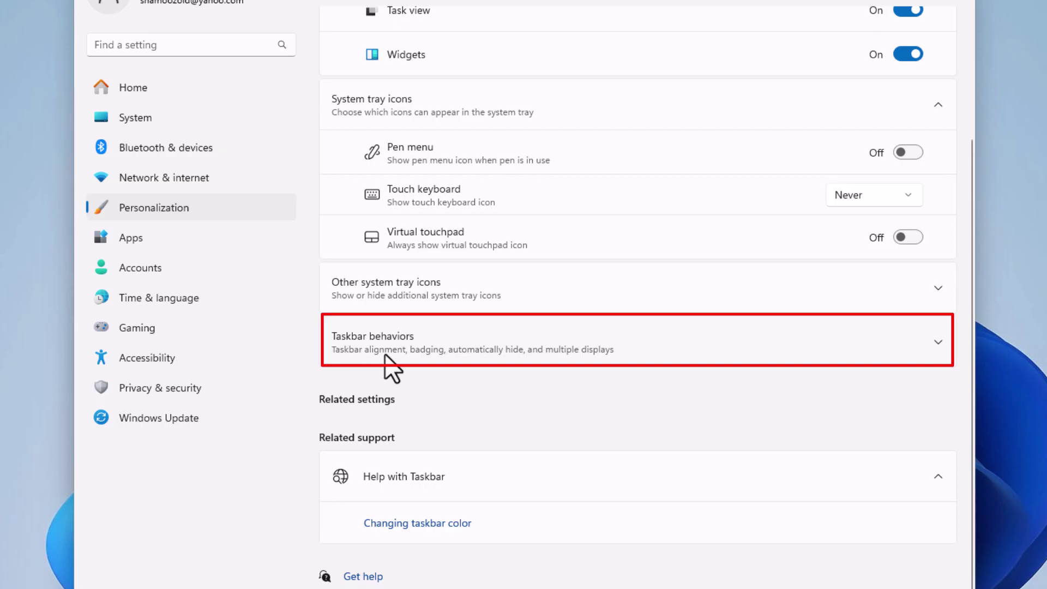
pyautogui.click(637, 346)
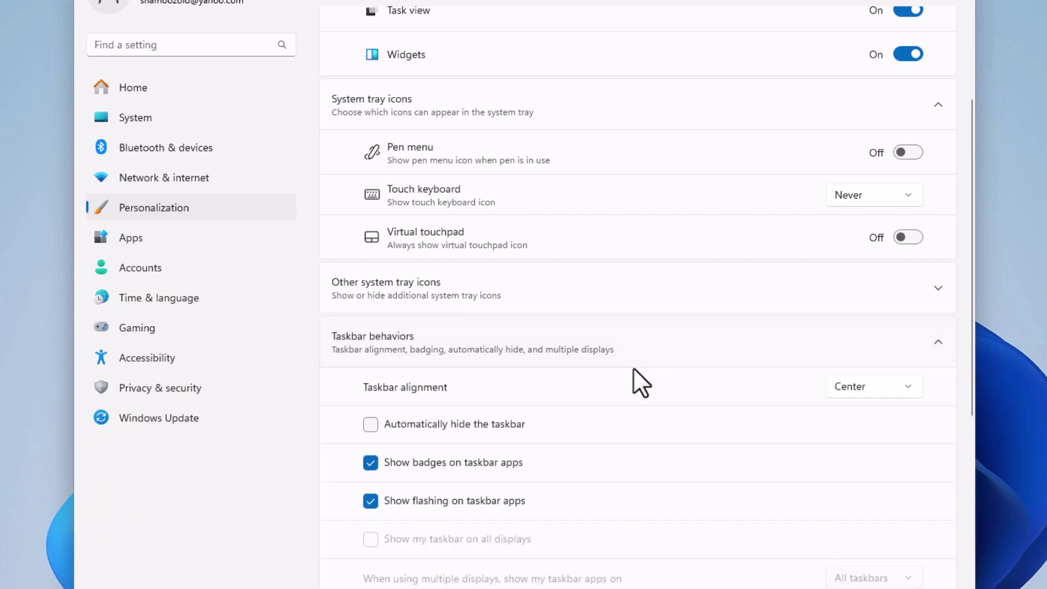
pyautogui.scroll(-5, 634, 377)
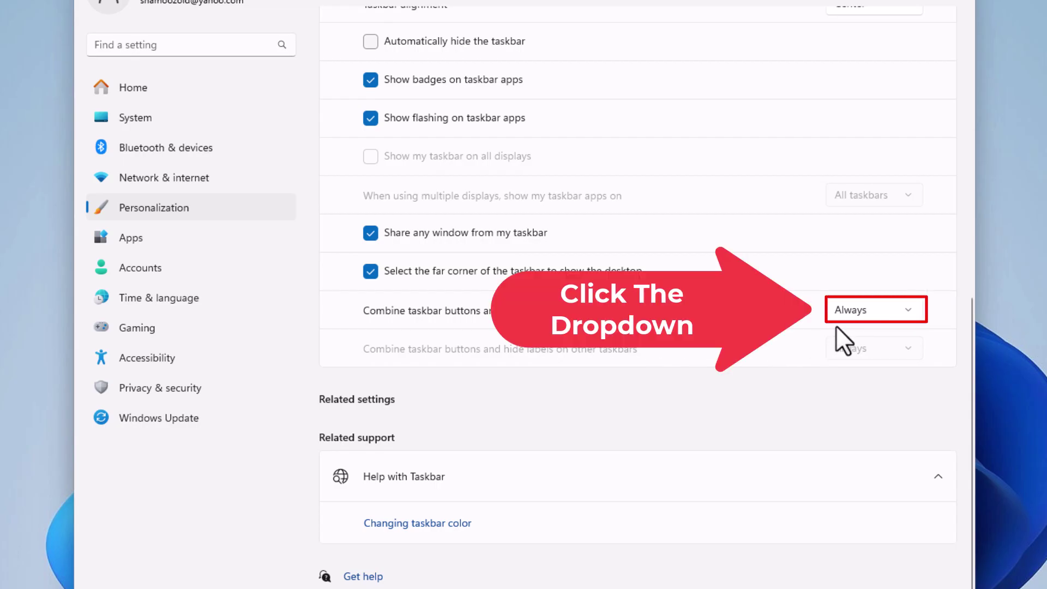
# Step: Set 'Combine taskbar buttons and hide labels' to Never
pyautogui.click(871, 313)
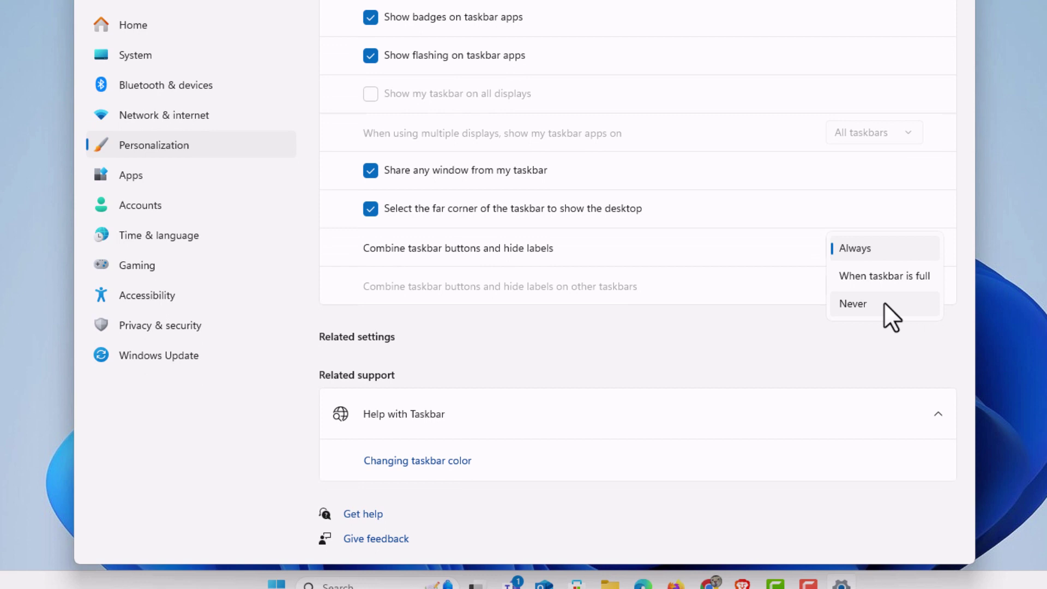
pyautogui.click(885, 336)
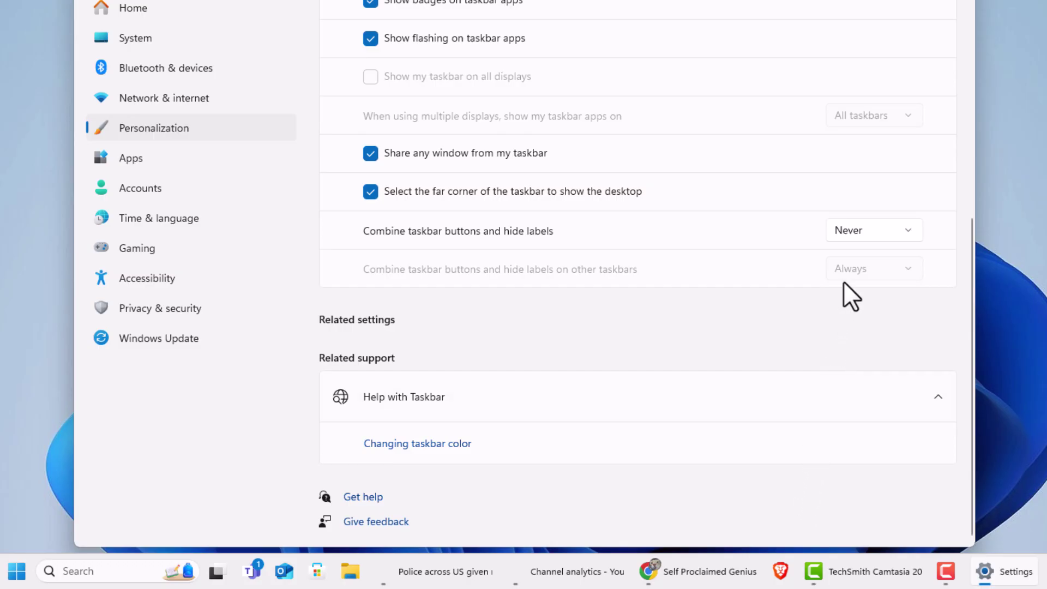
# Step: Change 'Combine taskbar buttons and hide labels' back to Always
pyautogui.click(889, 233)
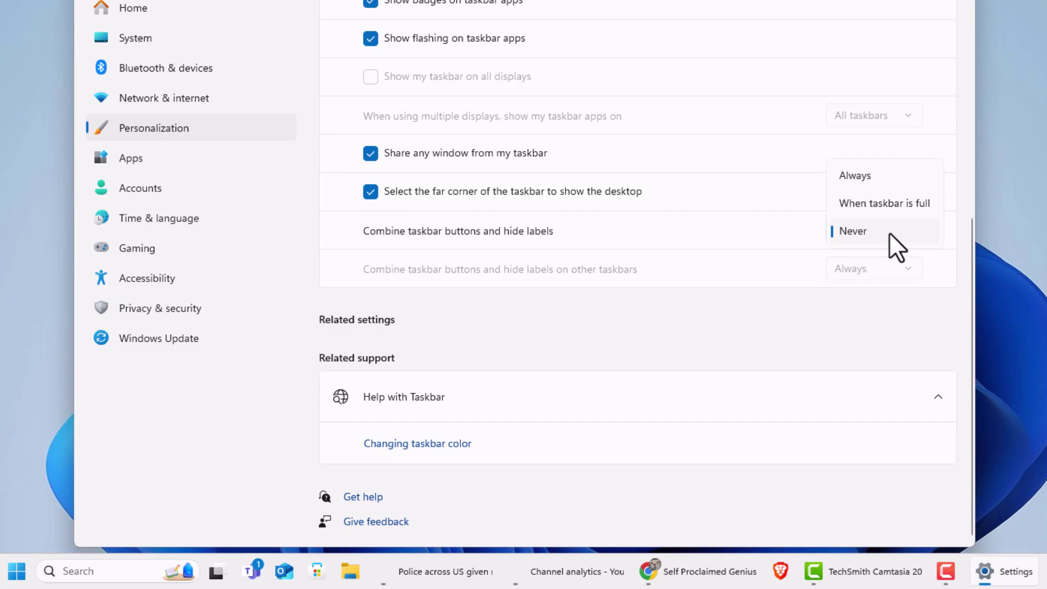
pyautogui.click(889, 178)
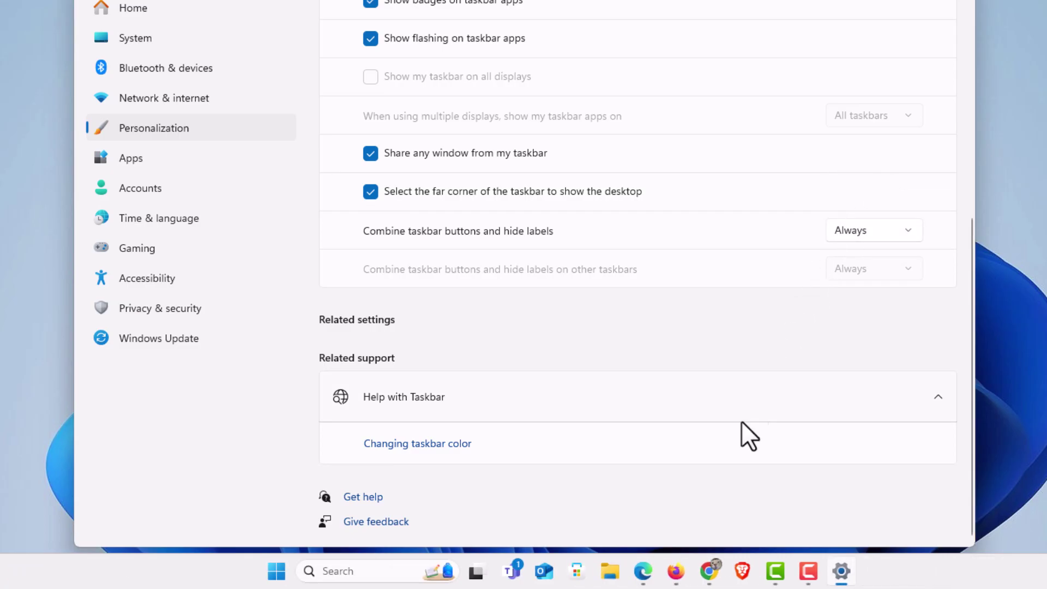